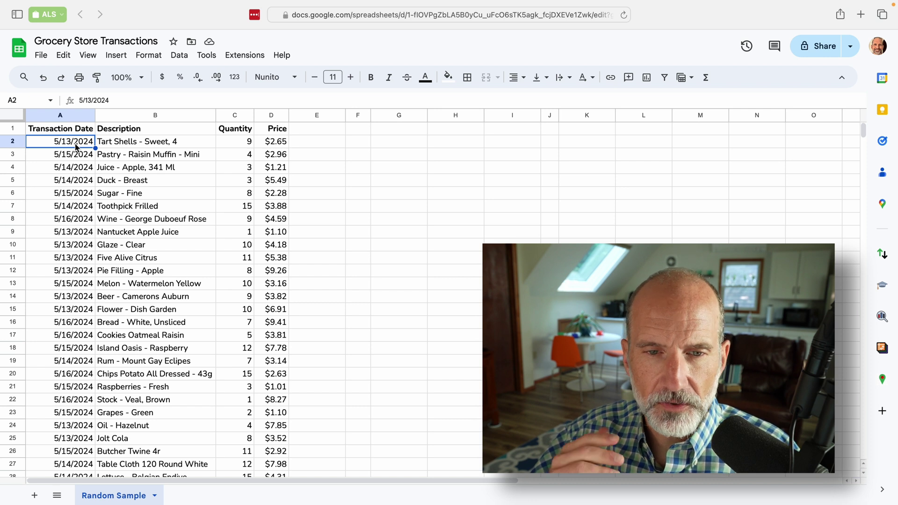
Select the transaction rows A2:D101 without the header and show the Data menu
{"action": "key", "text": "ctrl+Down"}
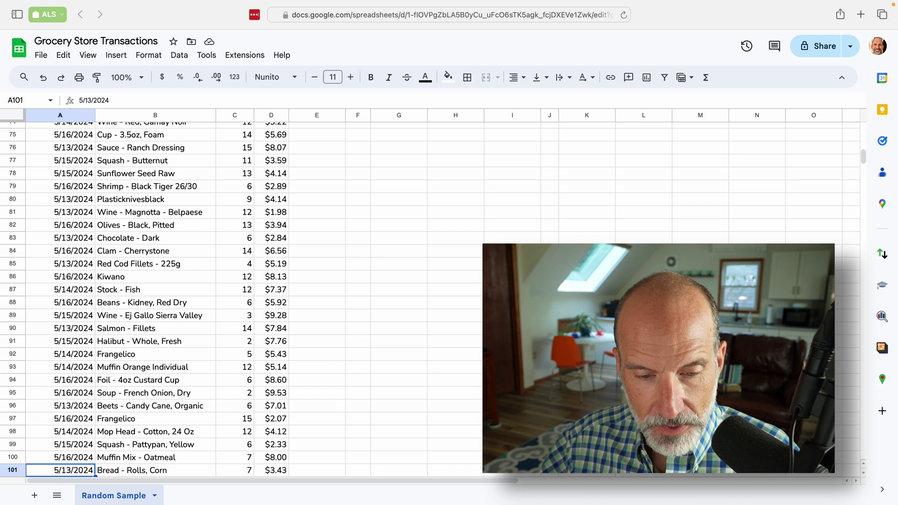
{"action": "key", "text": "ctrl+shift+Right"}
{"action": "key", "text": "ctrl+shift+Up"}
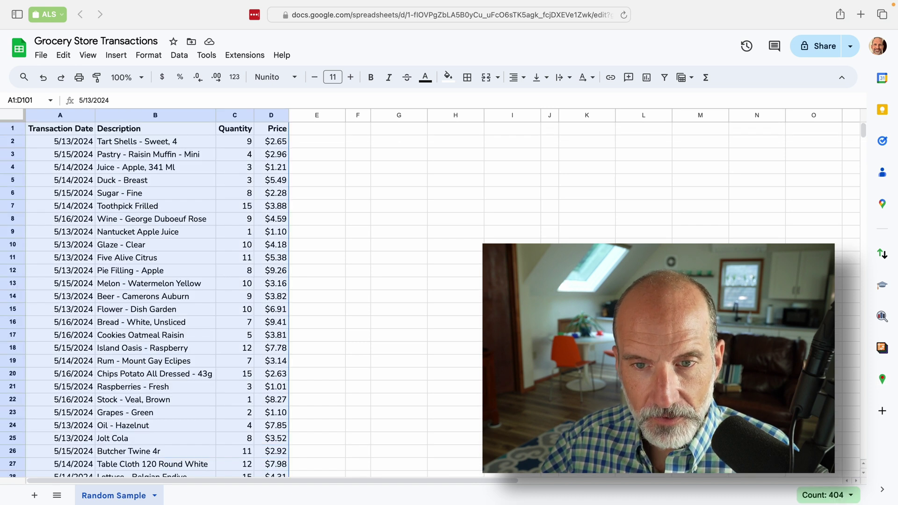
{"action": "key", "text": "shift+Down"}
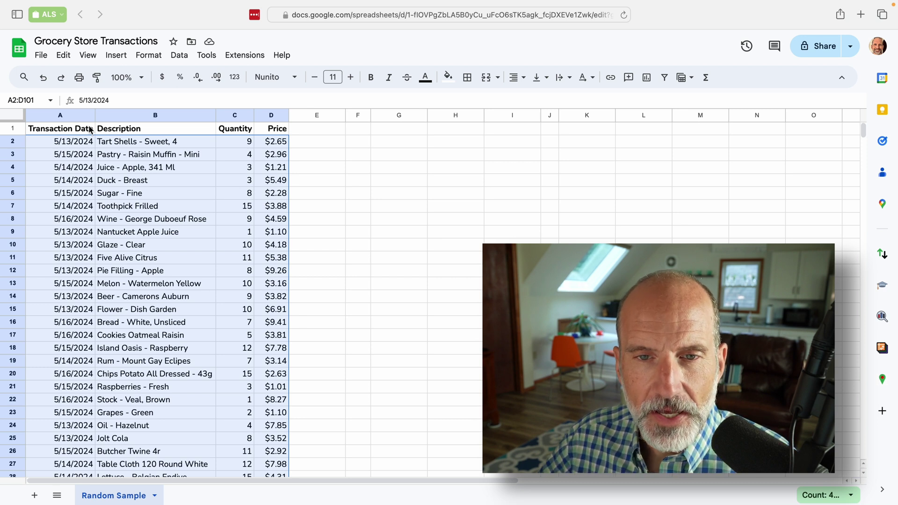
{"action": "left_click", "coordinate": [187, 59]}
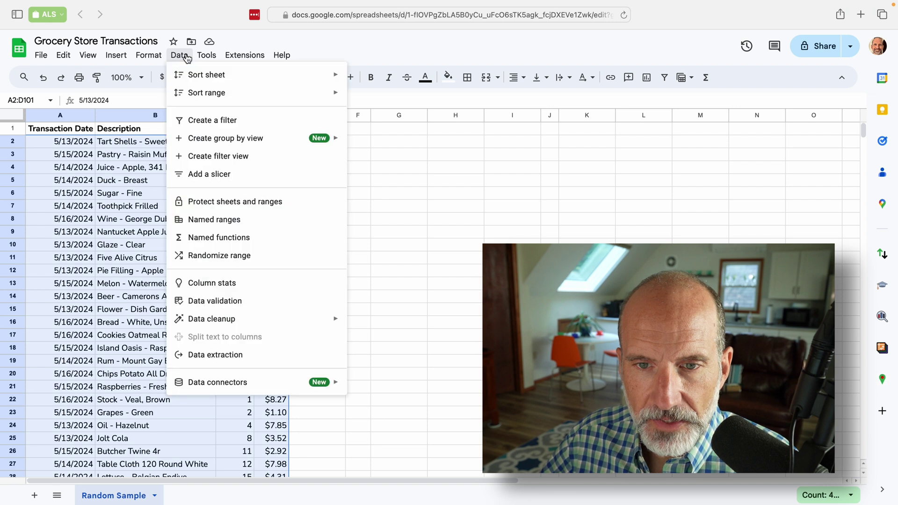
Randomize the order of rows A2:D101, then select the first shuffled rows A2:D6
{"action": "left_click", "coordinate": [255, 259]}
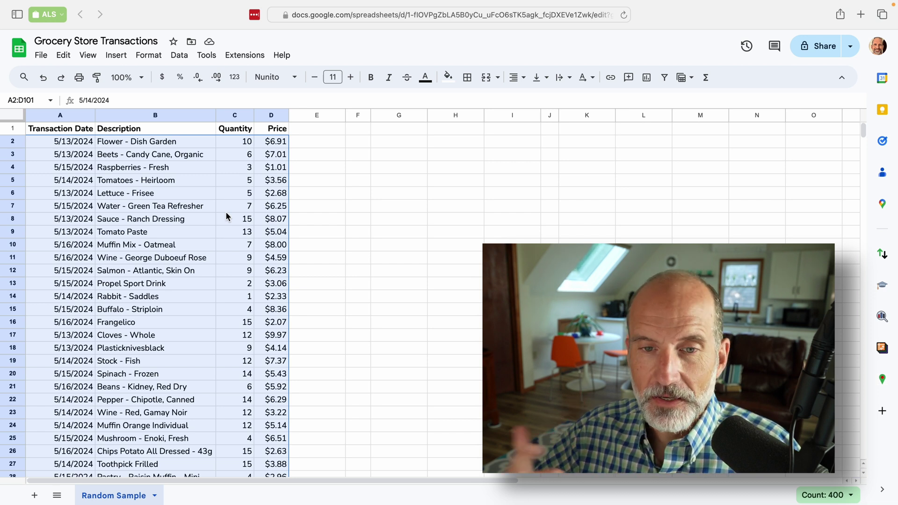
{"action": "left_click", "coordinate": [82, 143]}
{"action": "left_click_drag", "start_coordinate": [82, 143], "coordinate": [267, 193]}
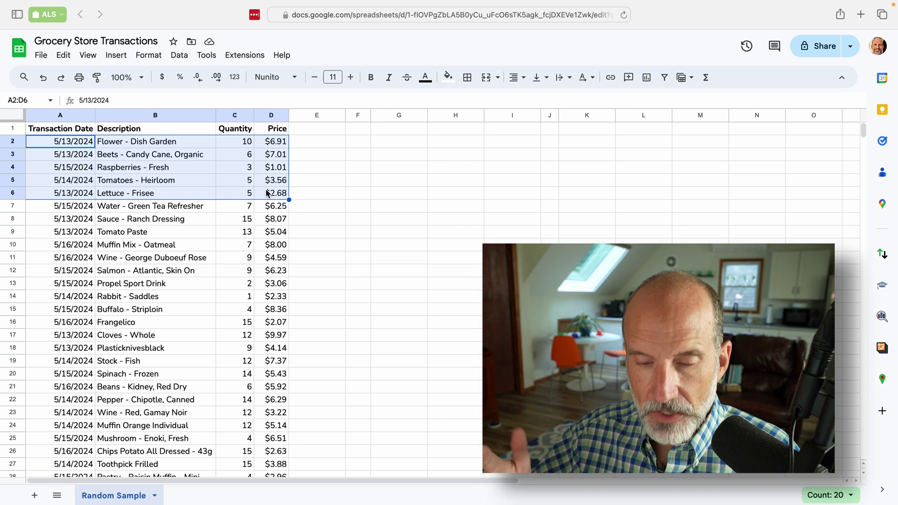
Copy the header and first five shuffled rows A1:D6 into H1
{"action": "left_click_drag", "start_coordinate": [265, 193], "coordinate": [62, 133]}
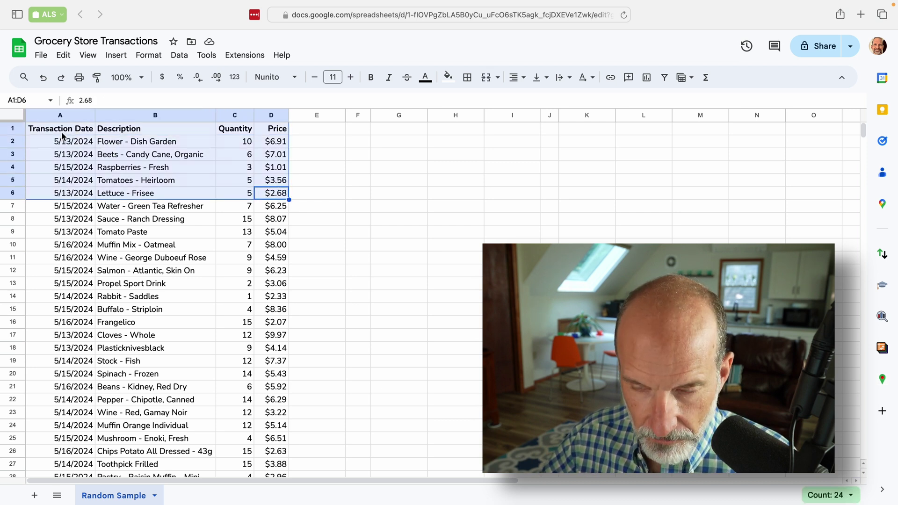
{"action": "key", "text": "super+c"}
{"action": "left_click", "coordinate": [466, 135]}
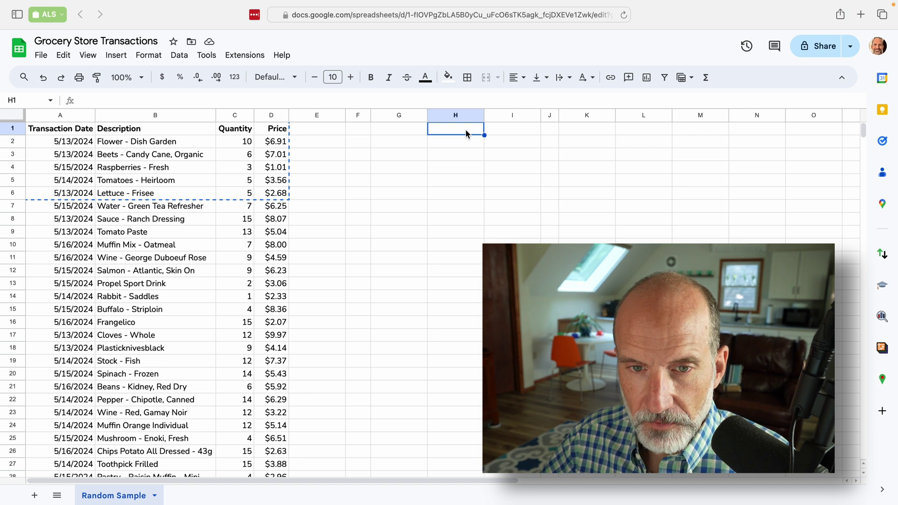
{"action": "key", "text": "super+v"}
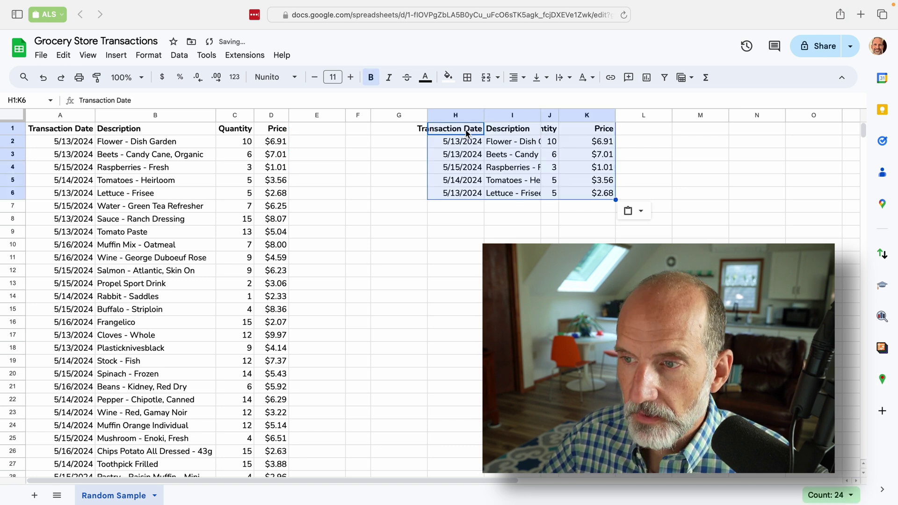
Autofit the widths of columns H through K
{"action": "left_click_drag", "start_coordinate": [468, 115], "coordinate": [598, 115]}
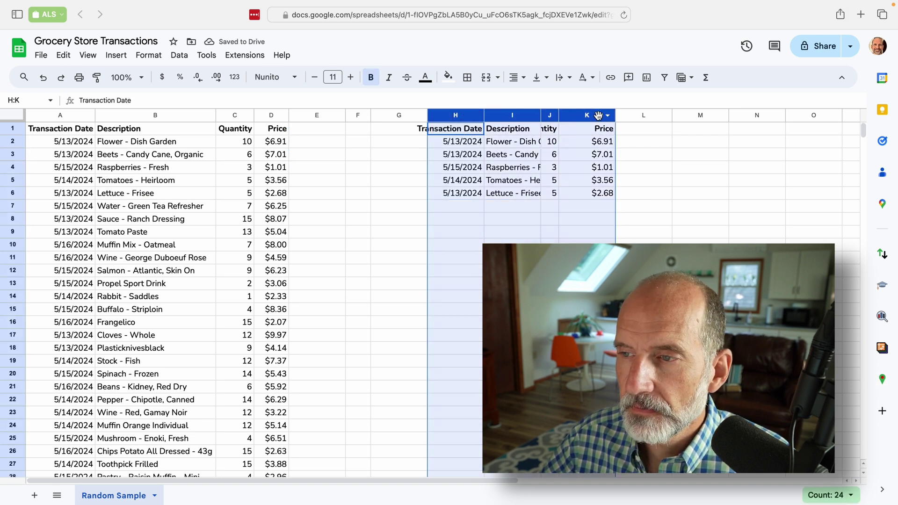
{"action": "double_click", "coordinate": [615, 116]}
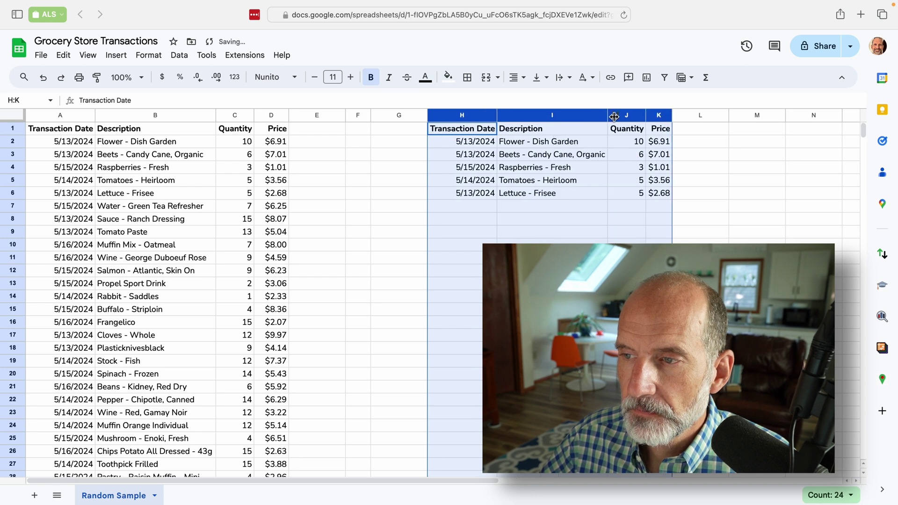
{"action": "left_click", "coordinate": [575, 146]}
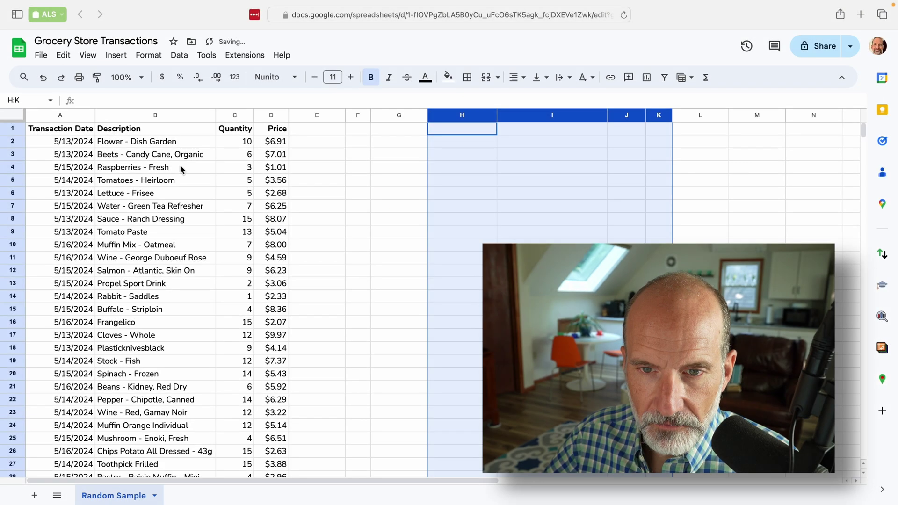
Launch the Random Sampler add-on from the right side panel
{"action": "left_click", "coordinate": [187, 167]}
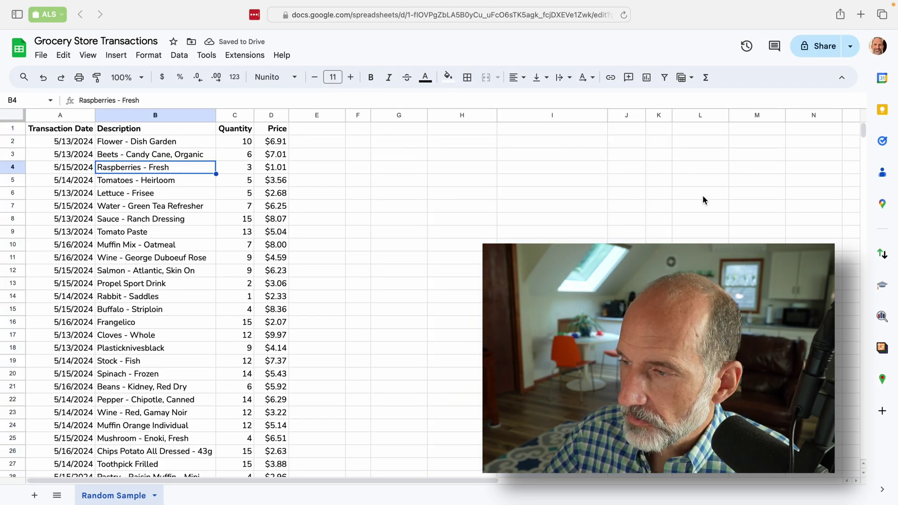
{"action": "left_click", "coordinate": [883, 320]}
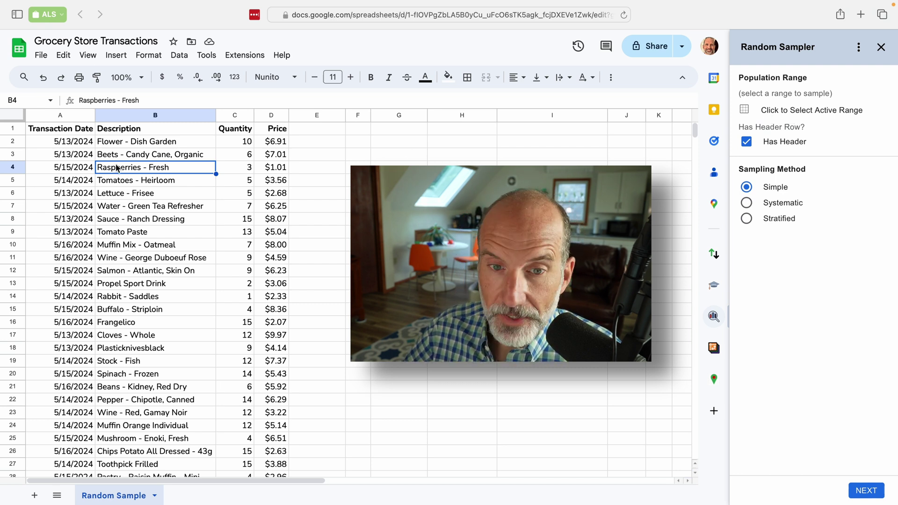
Set the Random Sampler population range to Random Sample!A1:D101 with its header row
{"action": "left_click", "coordinate": [78, 131]}
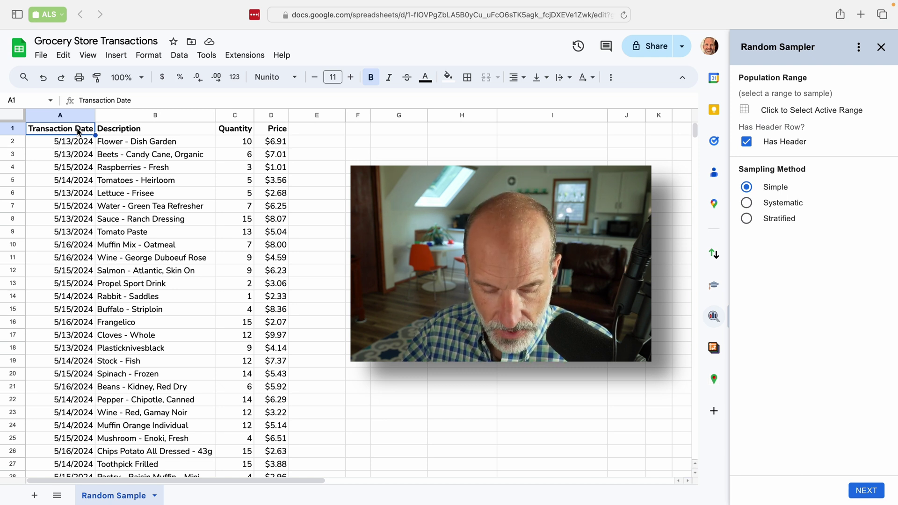
{"action": "key", "text": "super+shift+Right"}
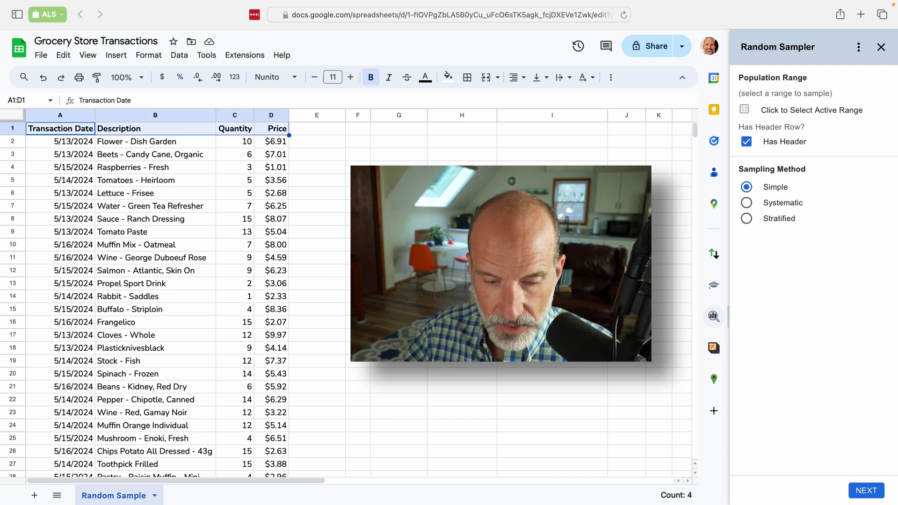
{"action": "key", "text": "super+shift+Down"}
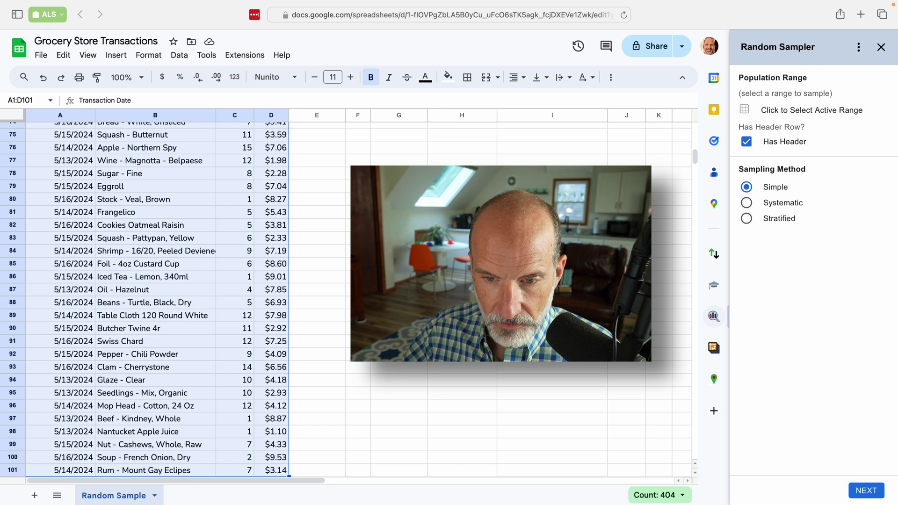
{"action": "scroll", "coordinate": [140, 299], "scroll_direction": "up", "scroll_amount": 15}
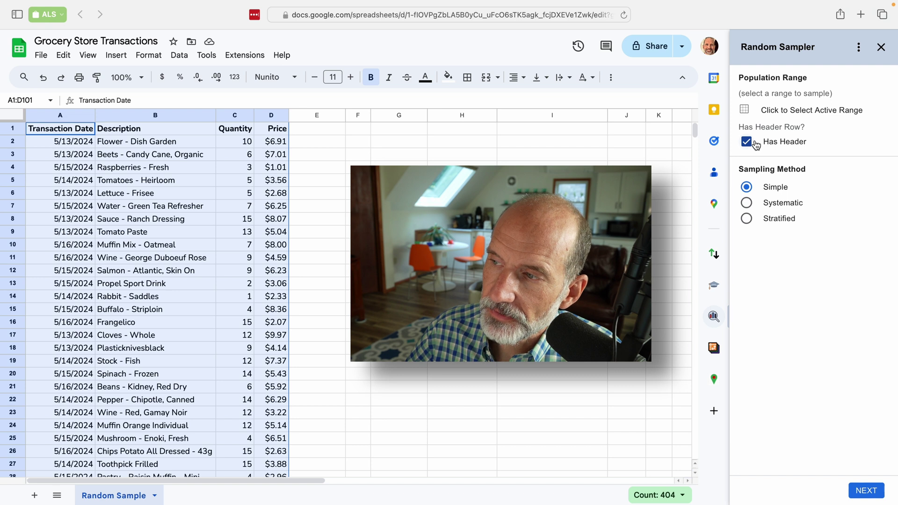
{"action": "left_click", "coordinate": [789, 112]}
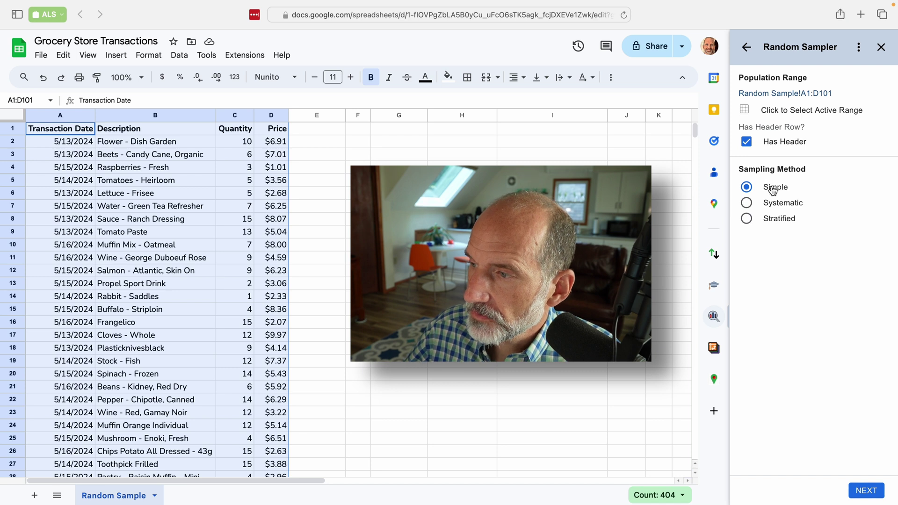
Configure a sample size of 5 records with output set to Highlight in Place
{"action": "left_click", "coordinate": [866, 497]}
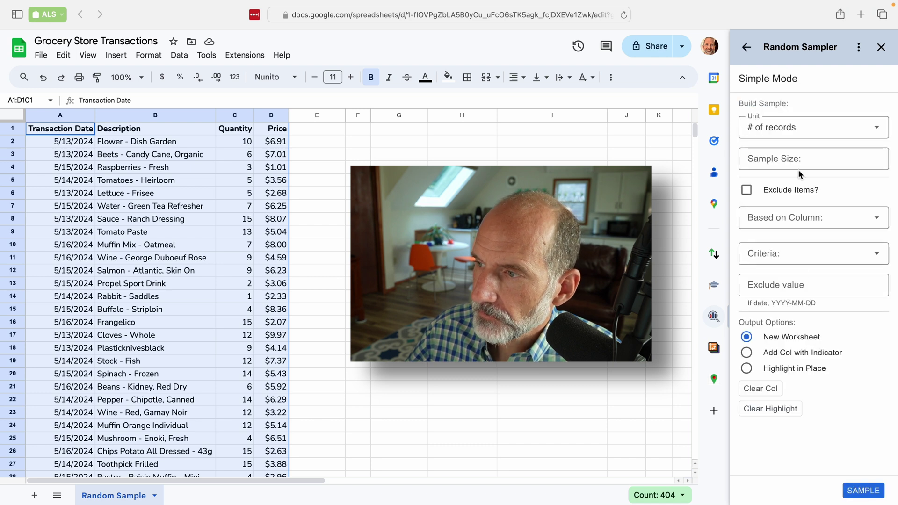
{"action": "left_click", "coordinate": [788, 159]}
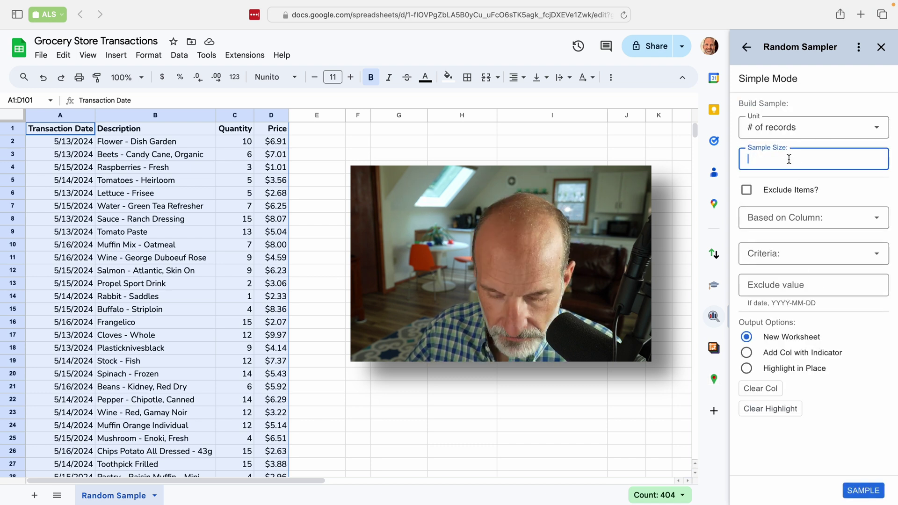
{"action": "left_click", "coordinate": [795, 125]}
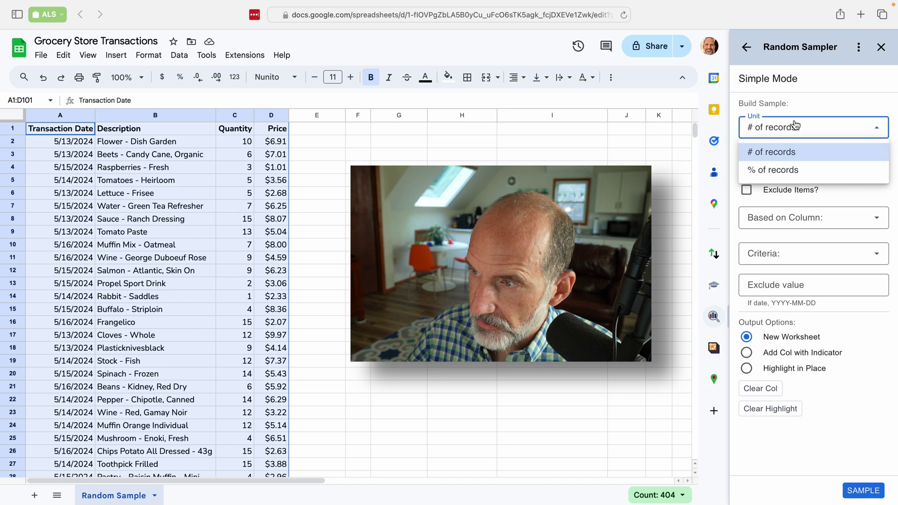
{"action": "left_click", "coordinate": [795, 125]}
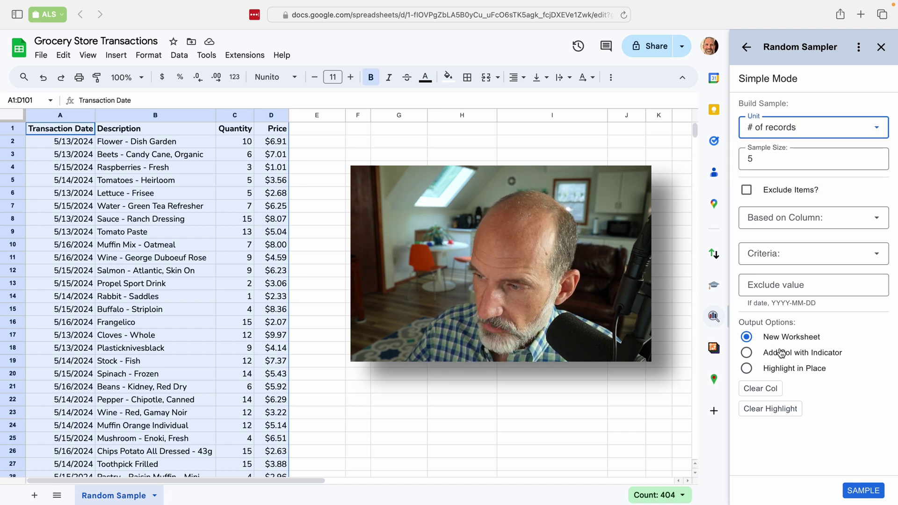
{"action": "left_click", "coordinate": [783, 369]}
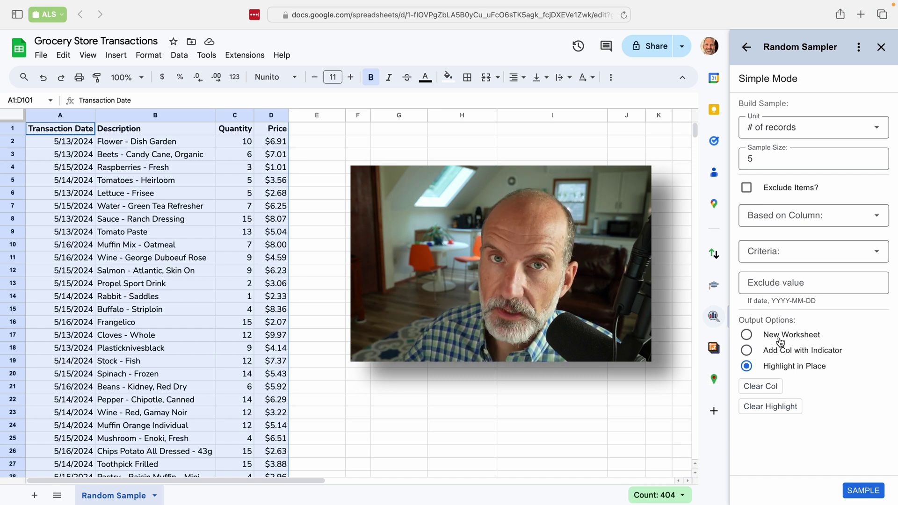
Draw the sample and check the five yellow-highlighted rows, e.g. Buffalo - Striploin
{"action": "left_click", "coordinate": [855, 490]}
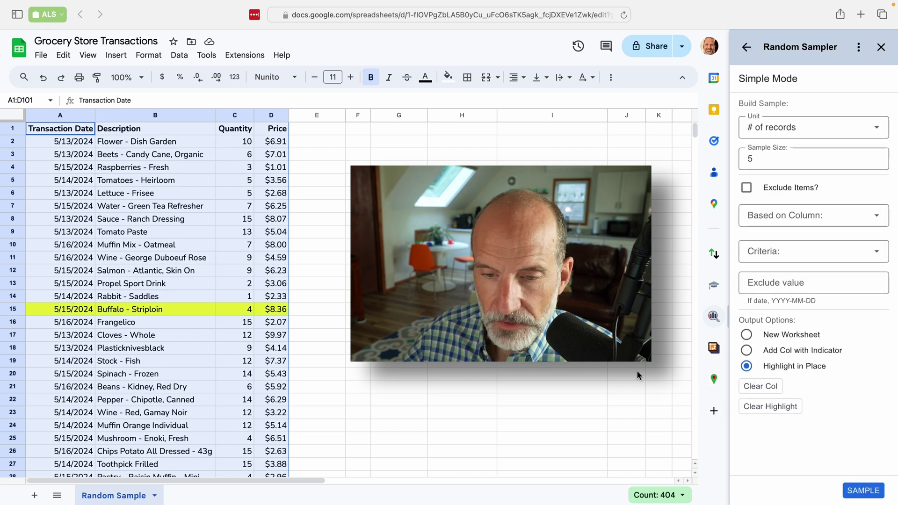
{"action": "scroll", "coordinate": [403, 363], "scroll_direction": "down", "scroll_amount": 20}
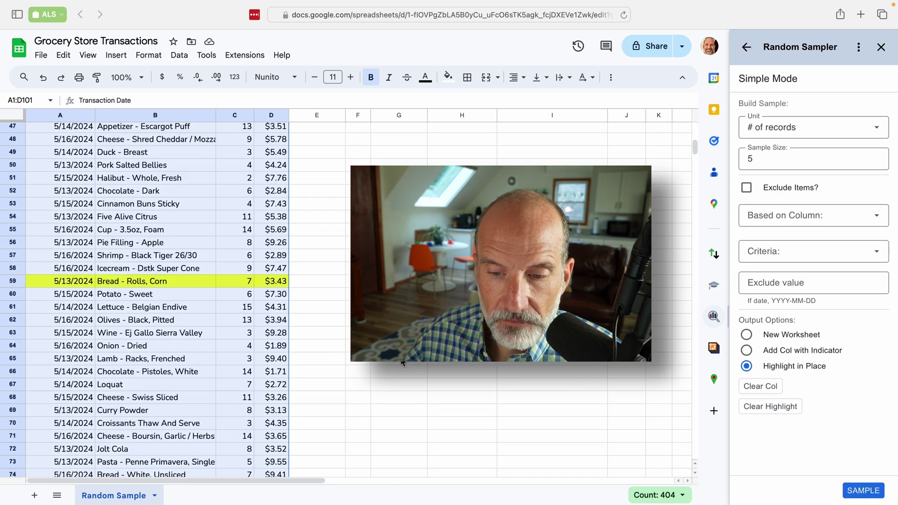
{"action": "scroll", "coordinate": [403, 363], "scroll_direction": "up", "scroll_amount": 20}
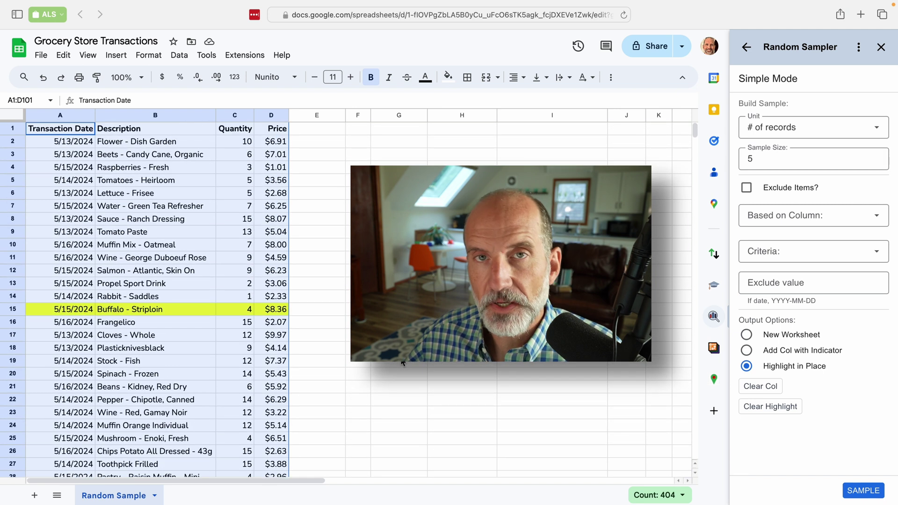